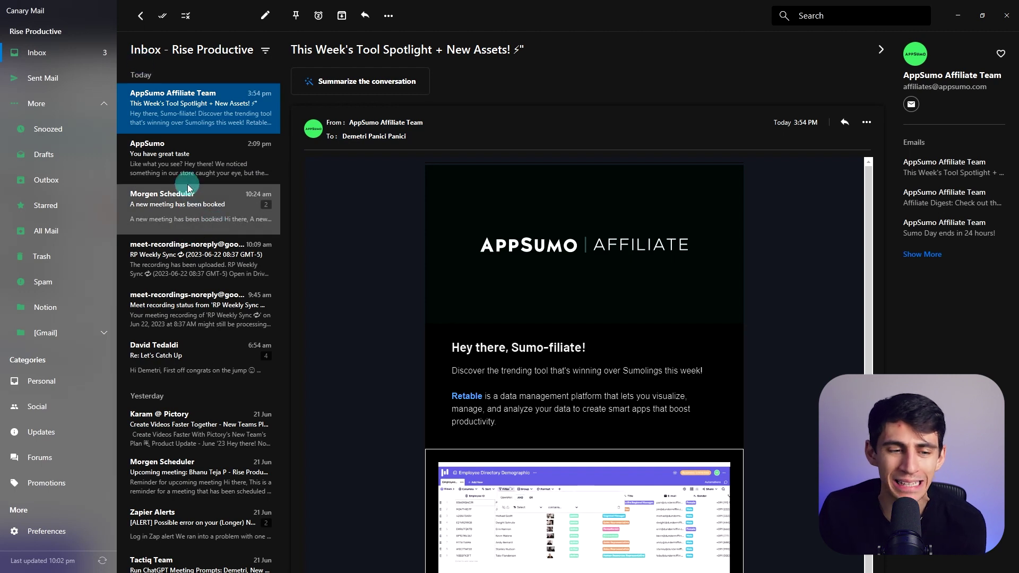
Open the message's extra actions and read through the AppSumo Retable email
scroll(190, 189, down, 2)
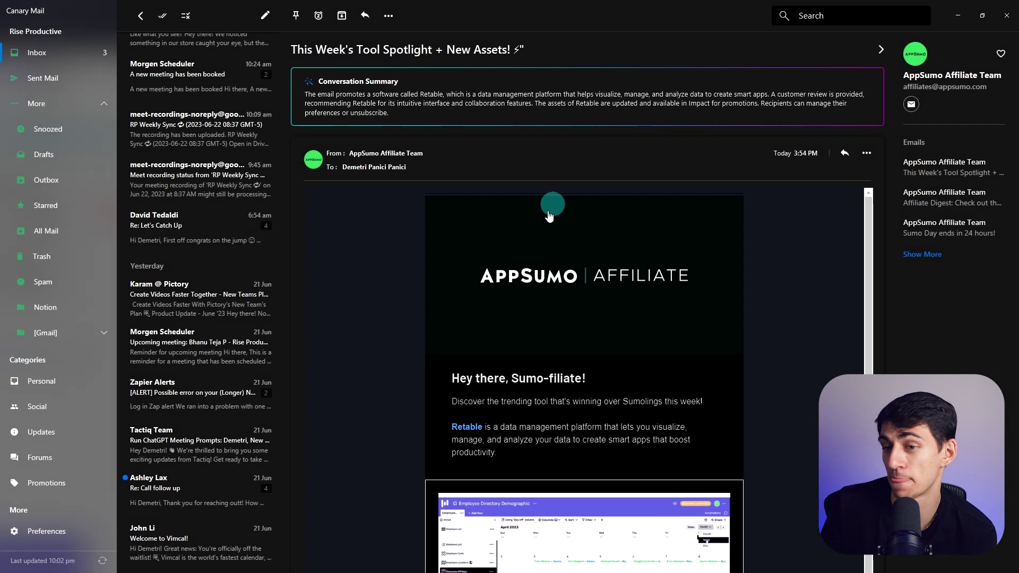
click(867, 155)
scroll(591, 257, down, 2)
scroll(591, 257, down, 6)
scroll(591, 257, up, 3)
scroll(610, 268, up, 5)
scroll(632, 283, down, 7)
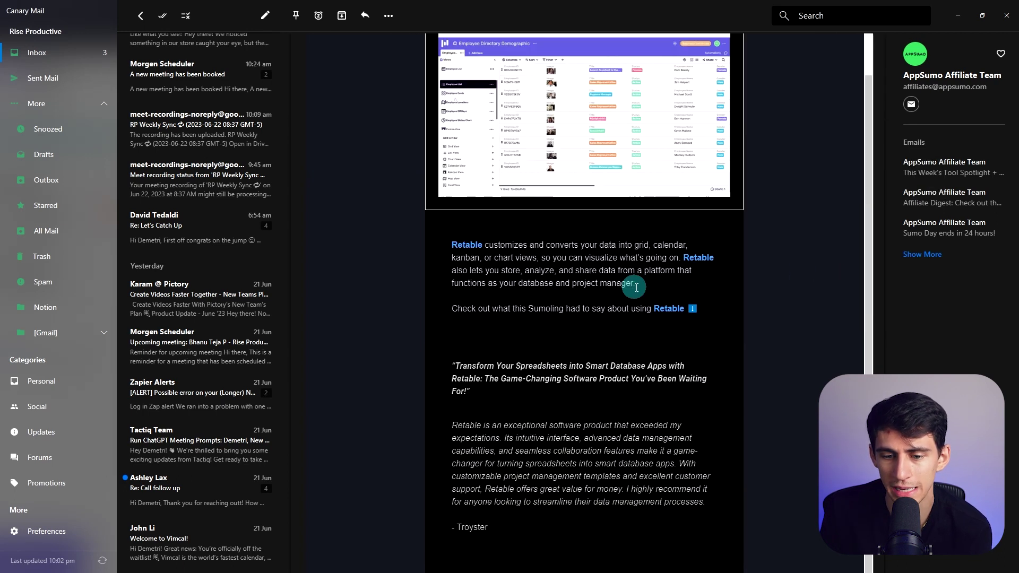
scroll(663, 302, down, 6)
scroll(676, 310, down, 2)
scroll(730, 348, down, 3)
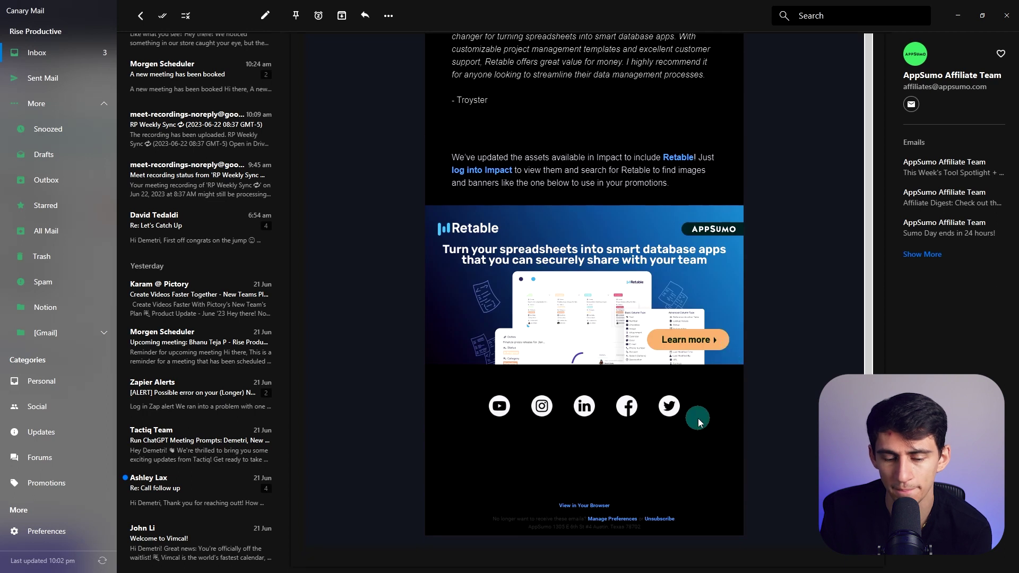
scroll(698, 418, up, 9)
scroll(564, 372, up, 9)
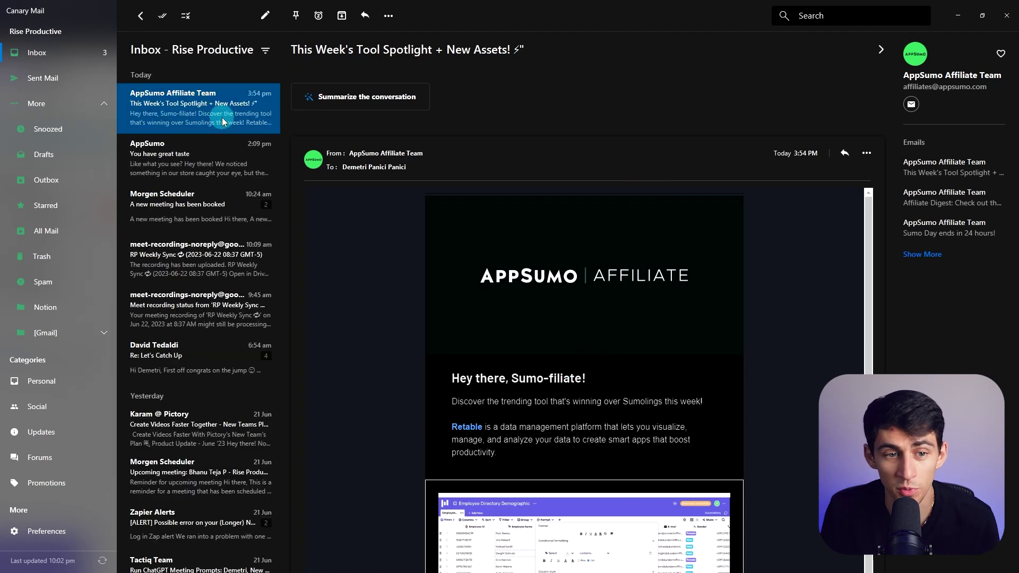
Generate an AI conversation summary above the Retable email and review it
click(366, 97)
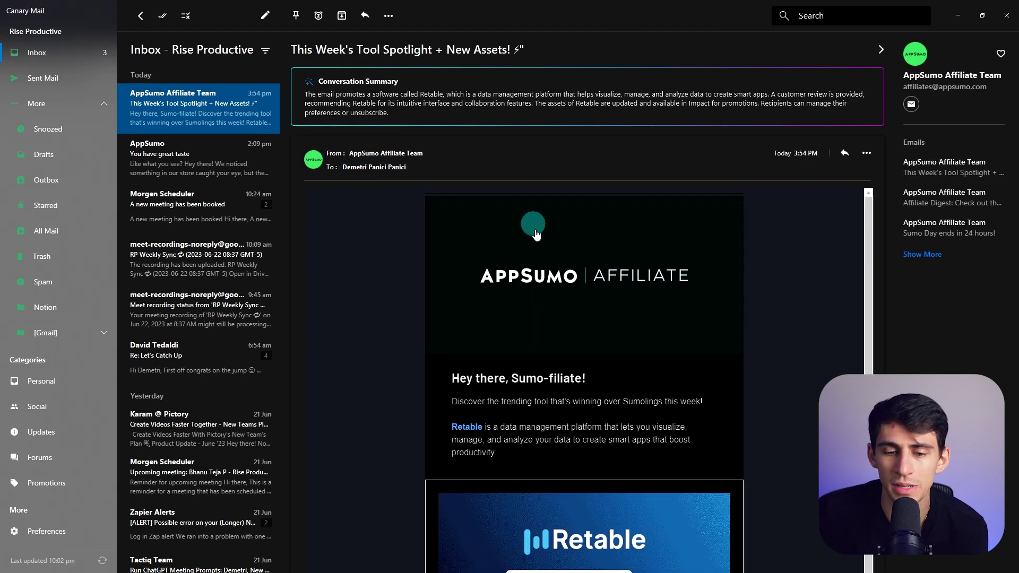
scroll(540, 228, down, 5)
scroll(637, 424, down, 10)
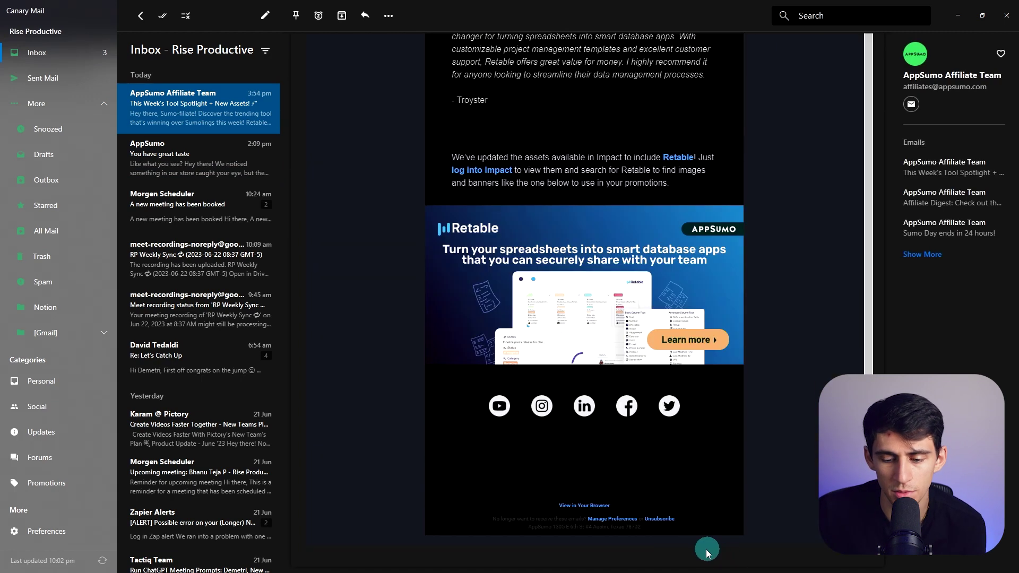
right_click(192, 106)
click(264, 338)
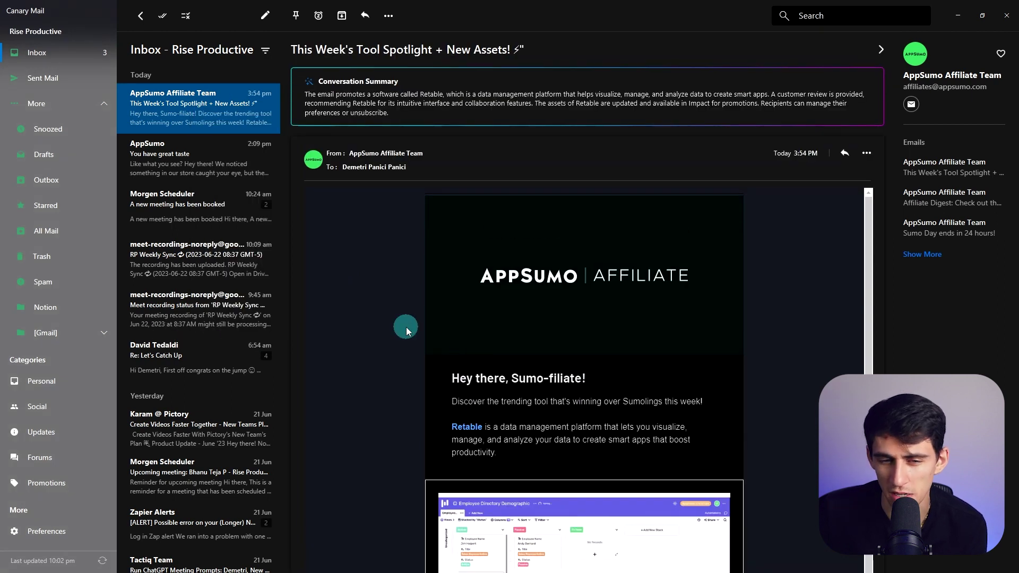
scroll(416, 380, down, 1)
scroll(477, 425, down, 10)
scroll(557, 467, down, 5)
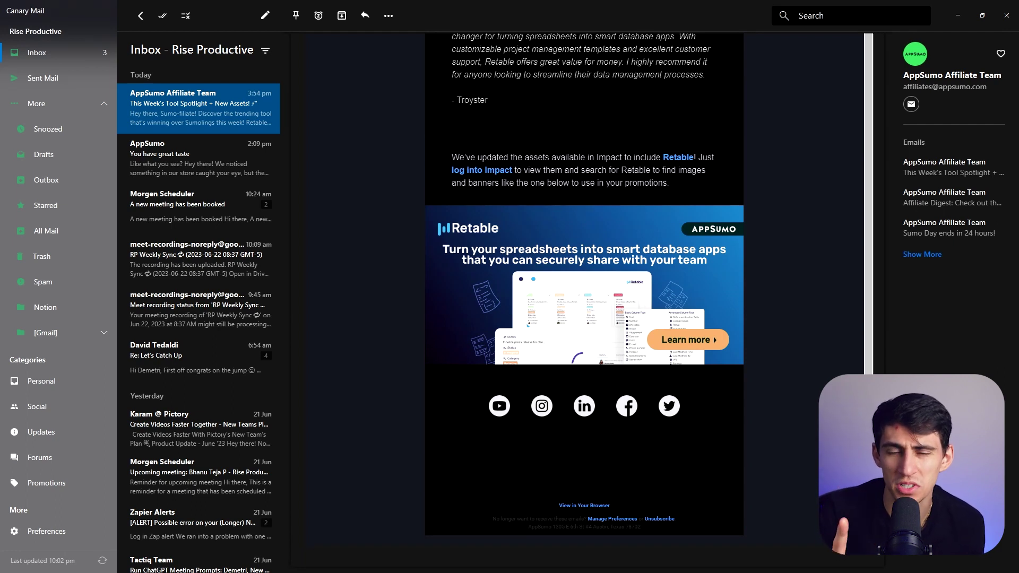
scroll(175, 279, down, 5)
scroll(177, 284, down, 10)
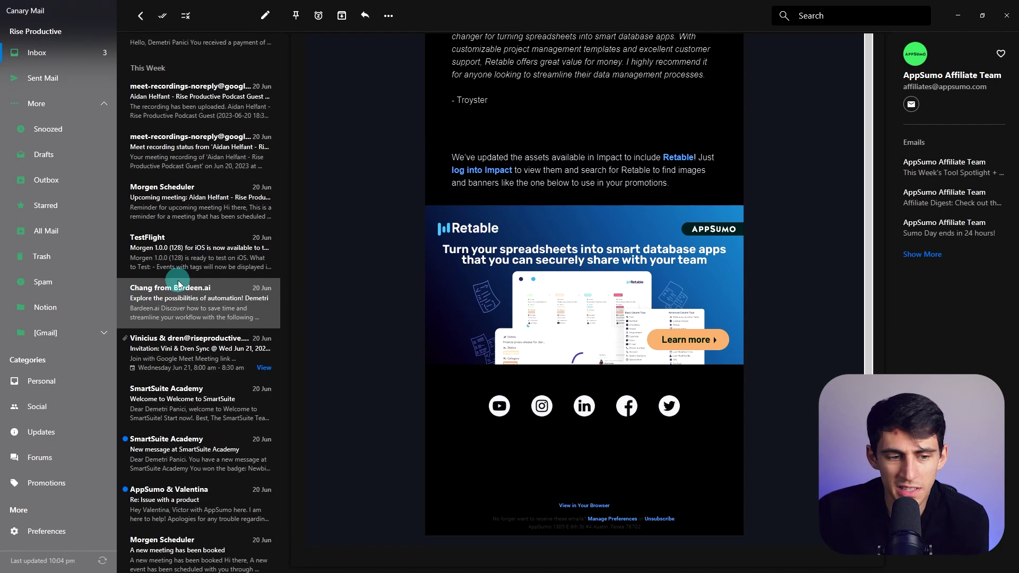
scroll(193, 284, down, 8)
scroll(232, 290, up, 3)
scroll(232, 290, up, 2)
scroll(228, 345, up, 5)
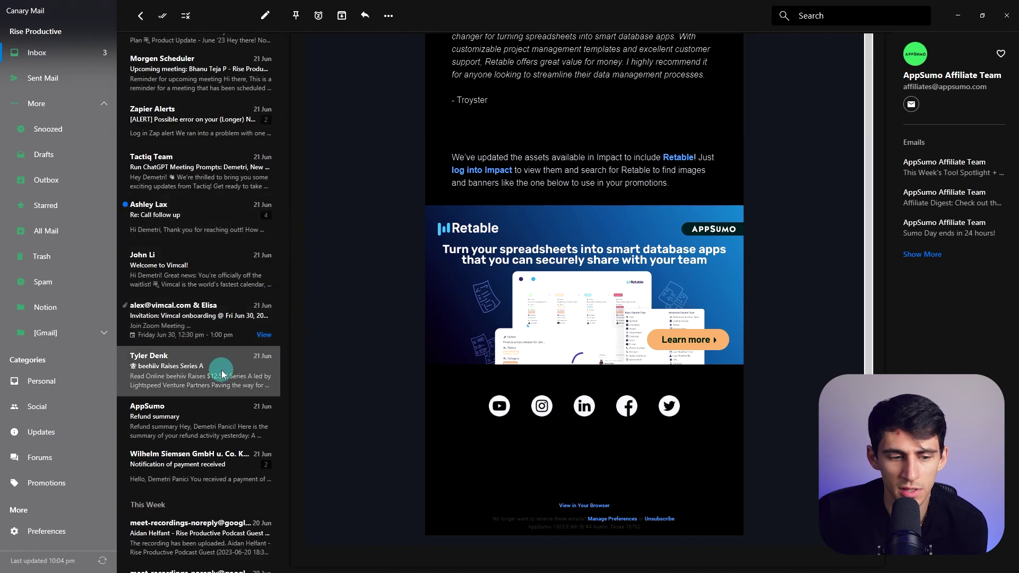
click(404, 286)
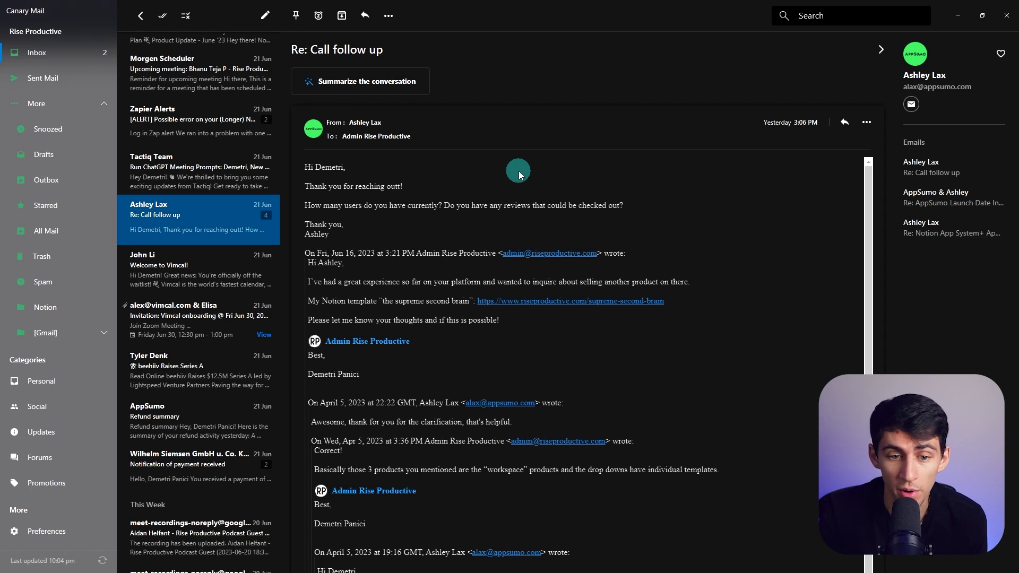
Compose a new email and insert a Copilot draft written from the prompt 'ccWriapps'
click(844, 122)
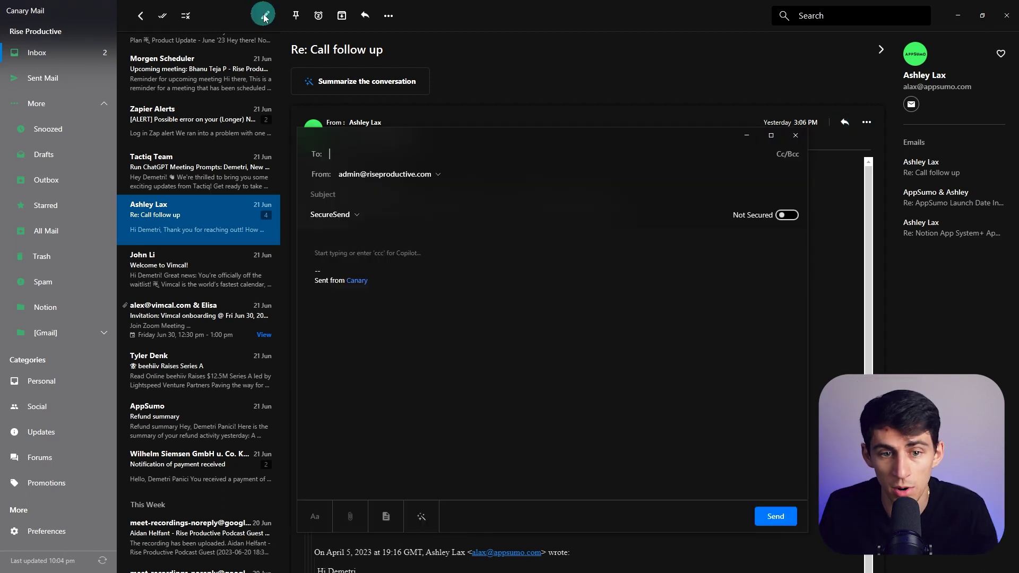
click(355, 251)
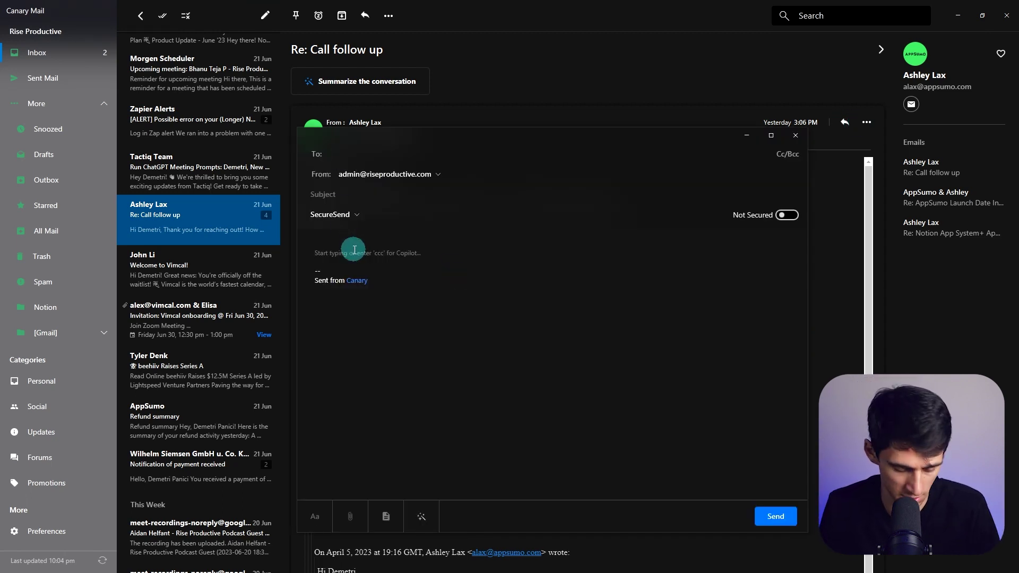
text(ccc)
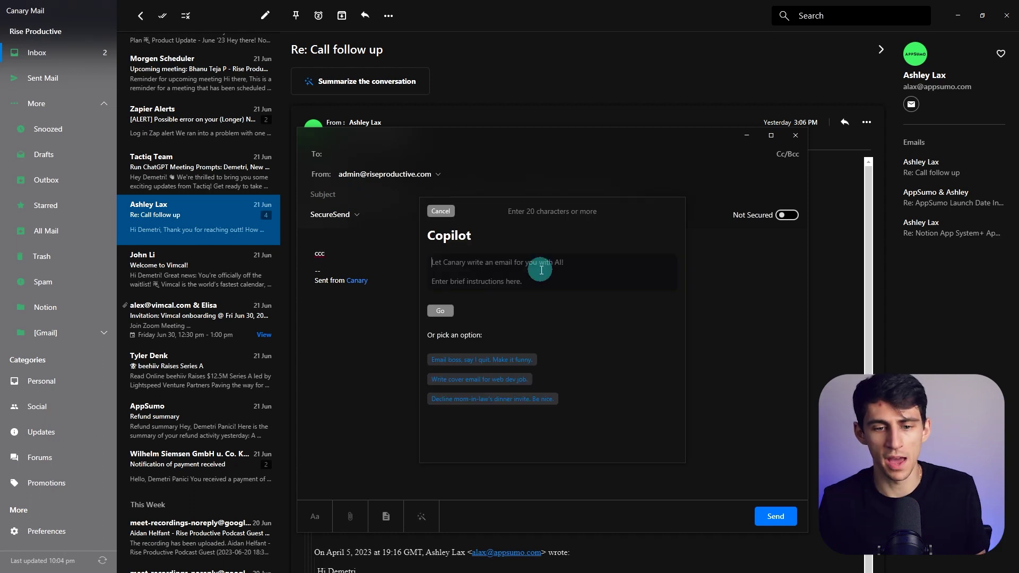
text(Wri)
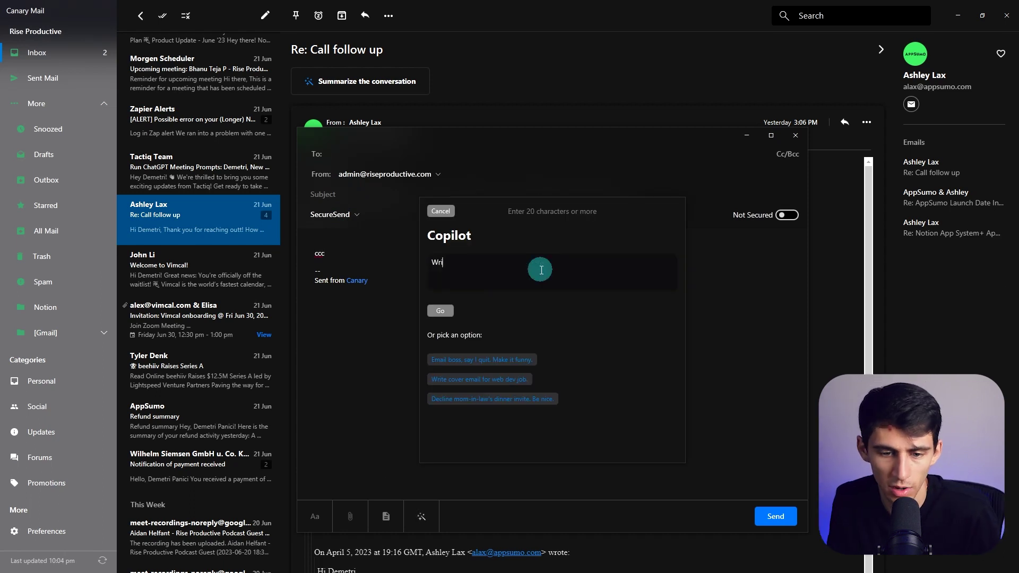
text(apps)
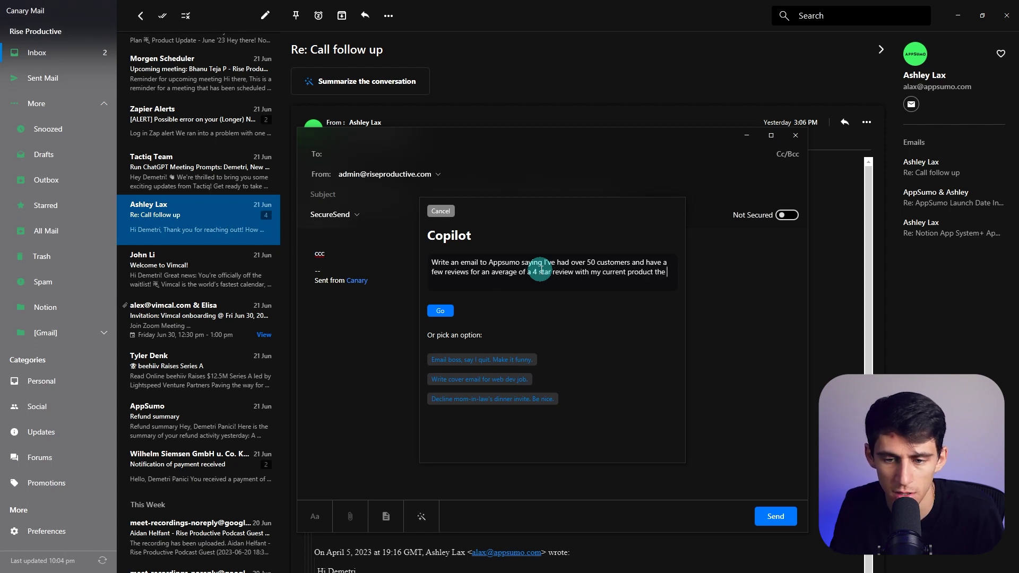
click(440, 310)
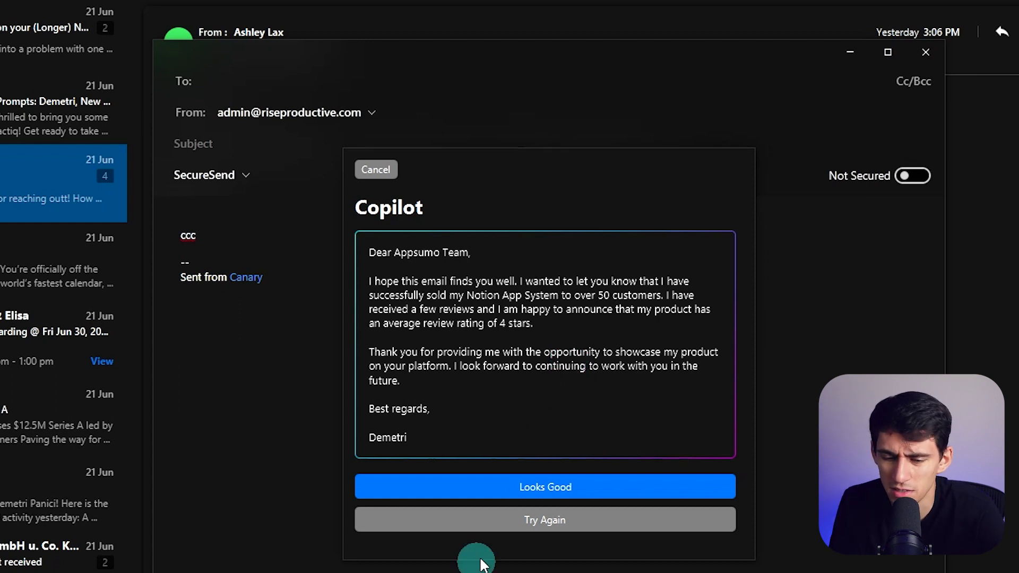
click(564, 494)
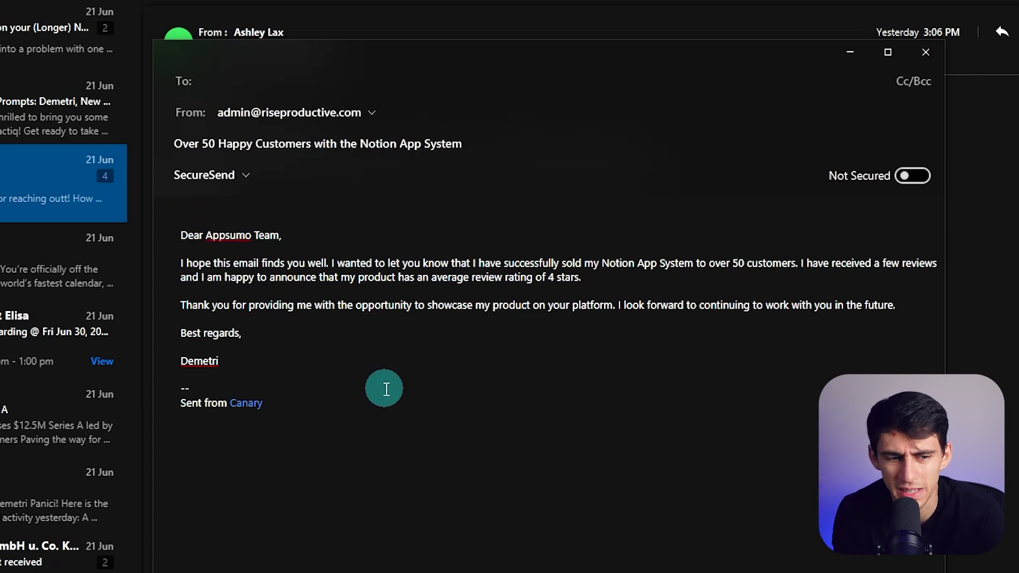
Discard the Copilot-drafted email and start a reply to 'Re: Issue with a product'
click(926, 52)
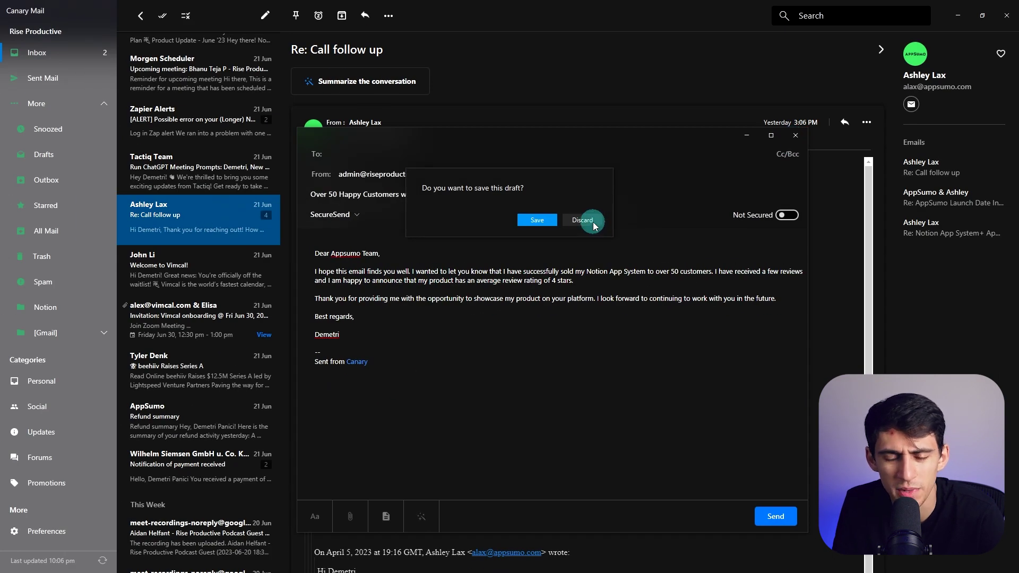
click(593, 225)
click(342, 259)
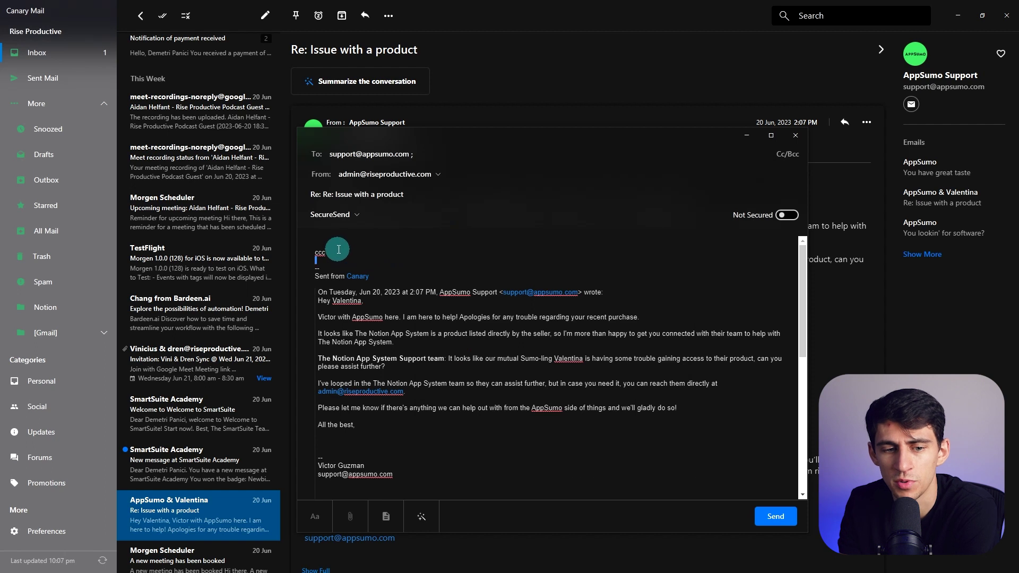
Request a Delay-tone Copilot reply, regenerate it, cancel it, and discard the reply
key(BackSpace)
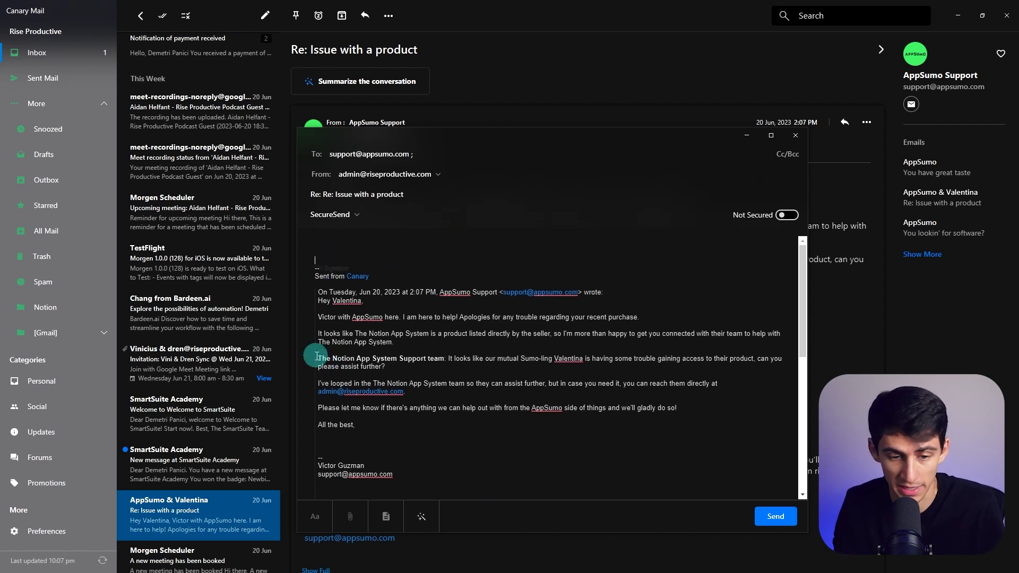
text(ccc)
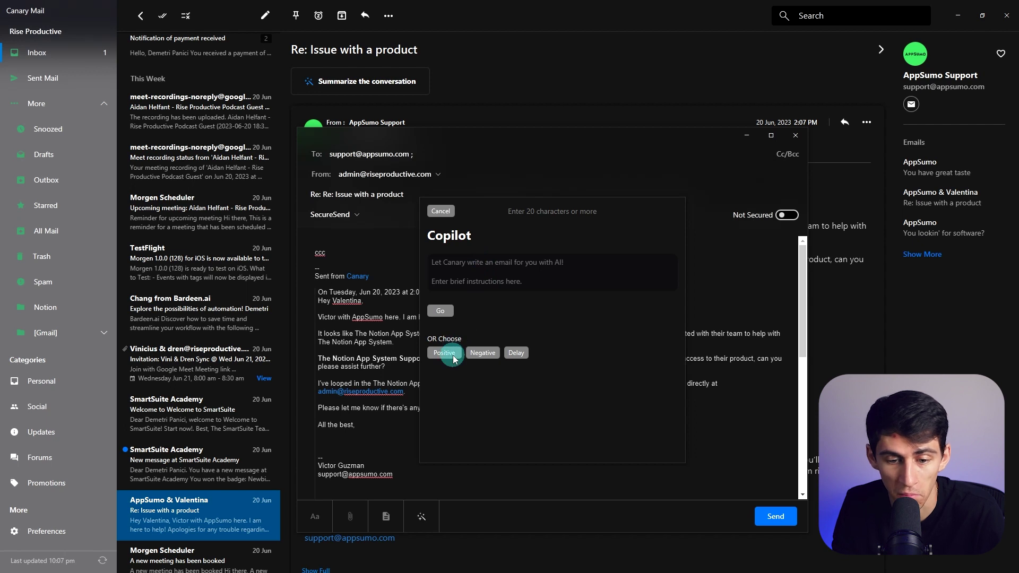
click(514, 354)
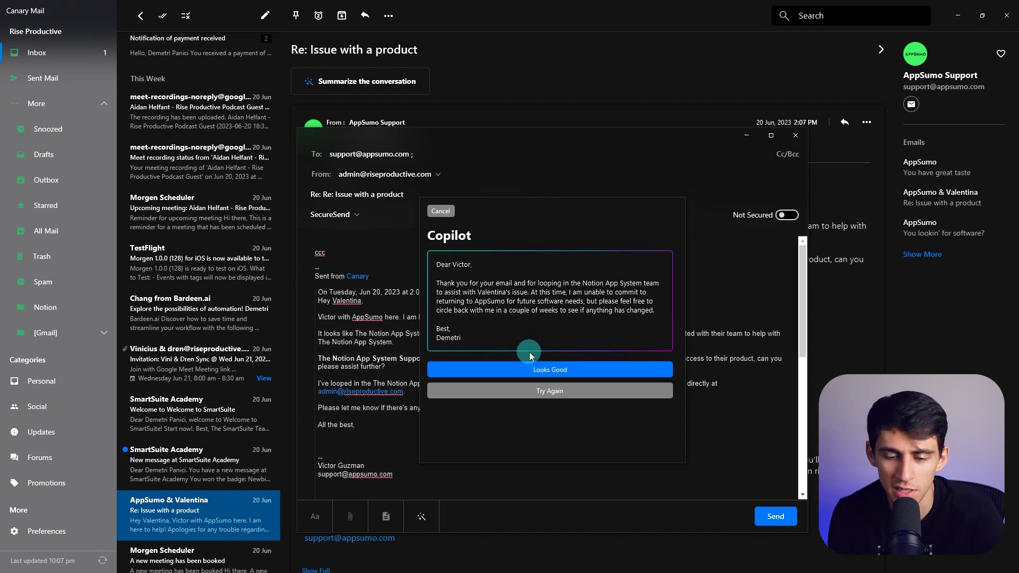
click(534, 390)
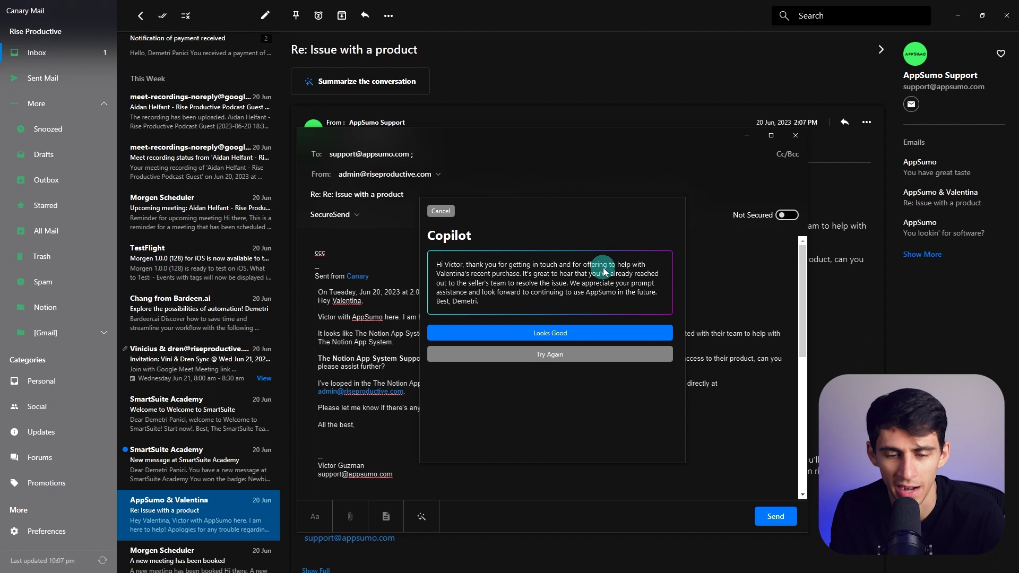
click(443, 212)
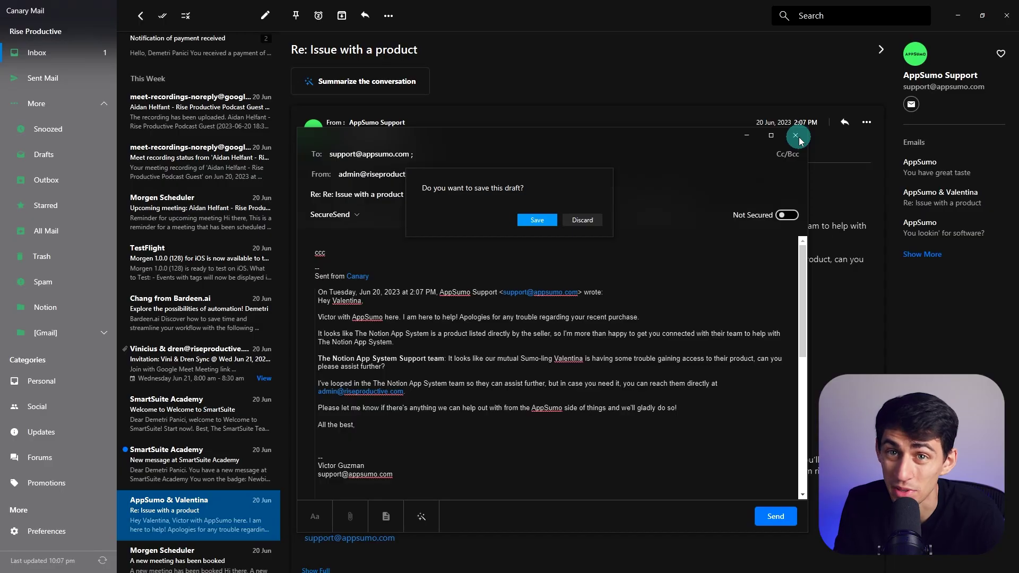
click(581, 219)
click(199, 534)
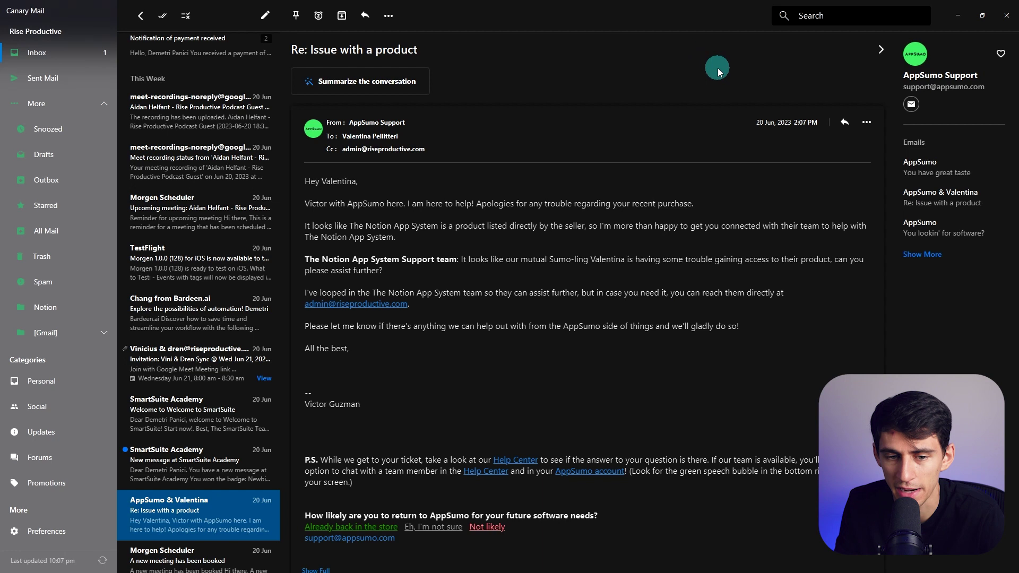
Pin the AppSumo & Valentina 'Re: Issue with a product' thread from its context menu
right_click(199, 496)
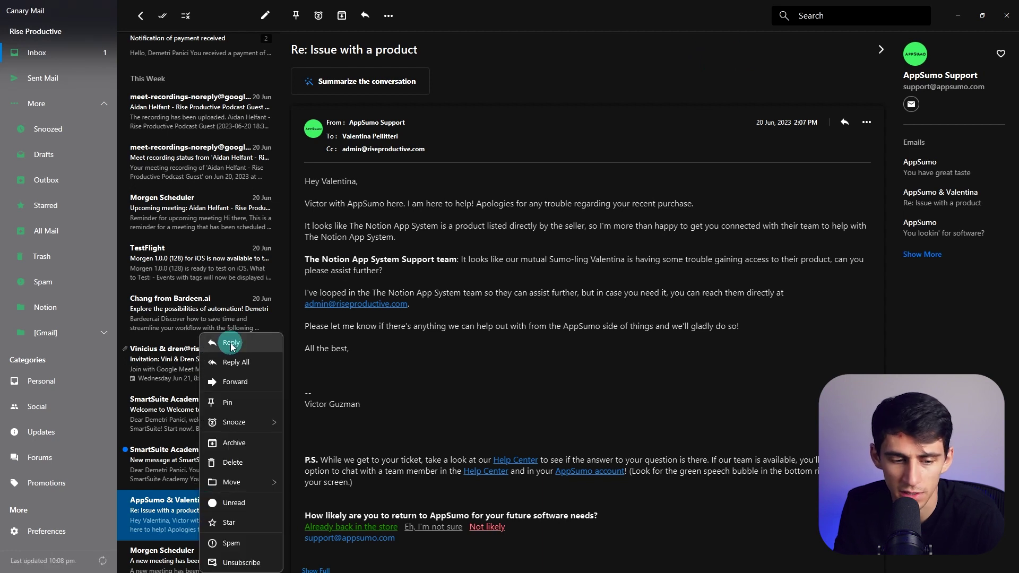
click(233, 406)
scroll(212, 239, up, 10)
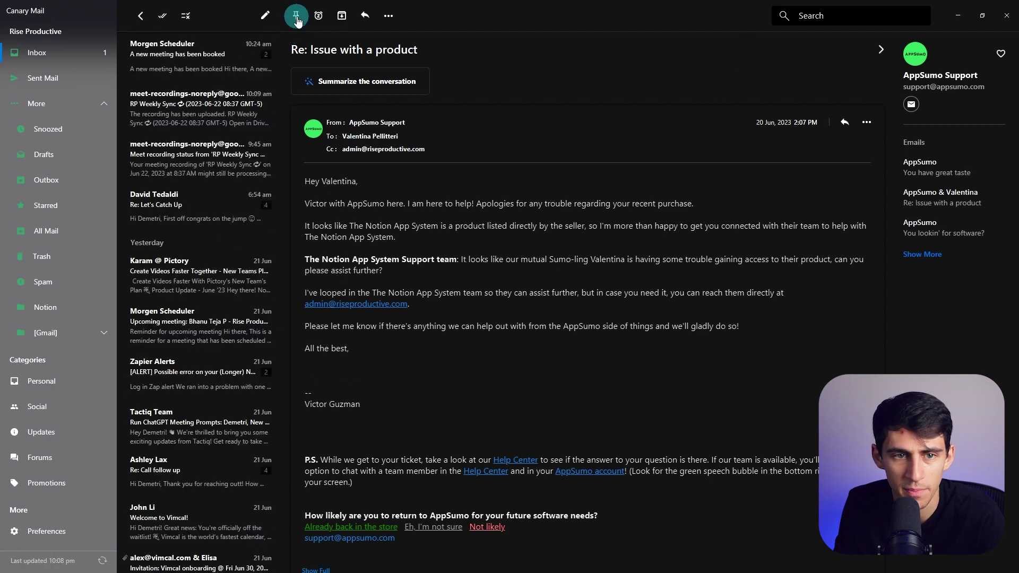
scroll(207, 159, down, 10)
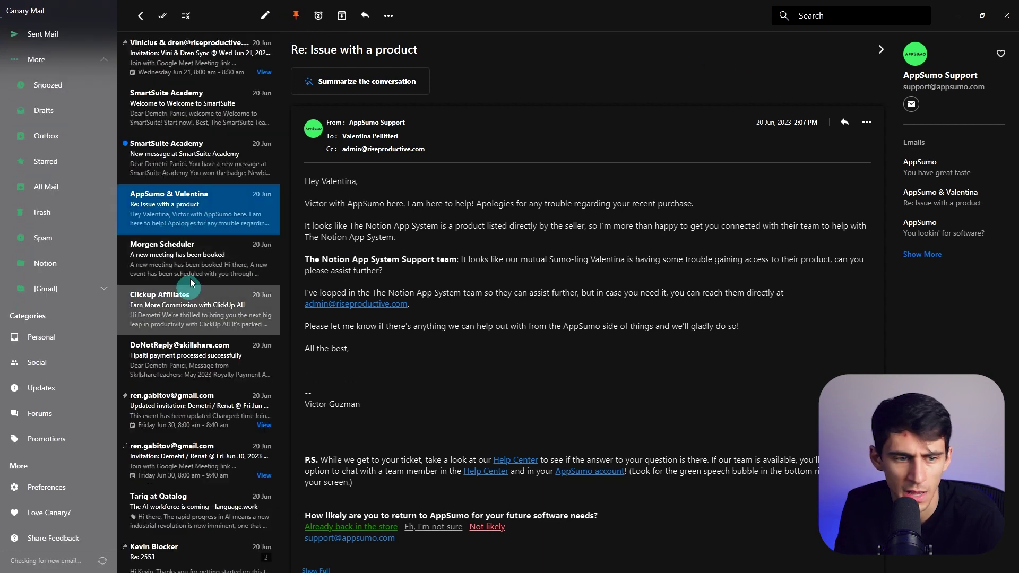
right_click(198, 226)
click(241, 342)
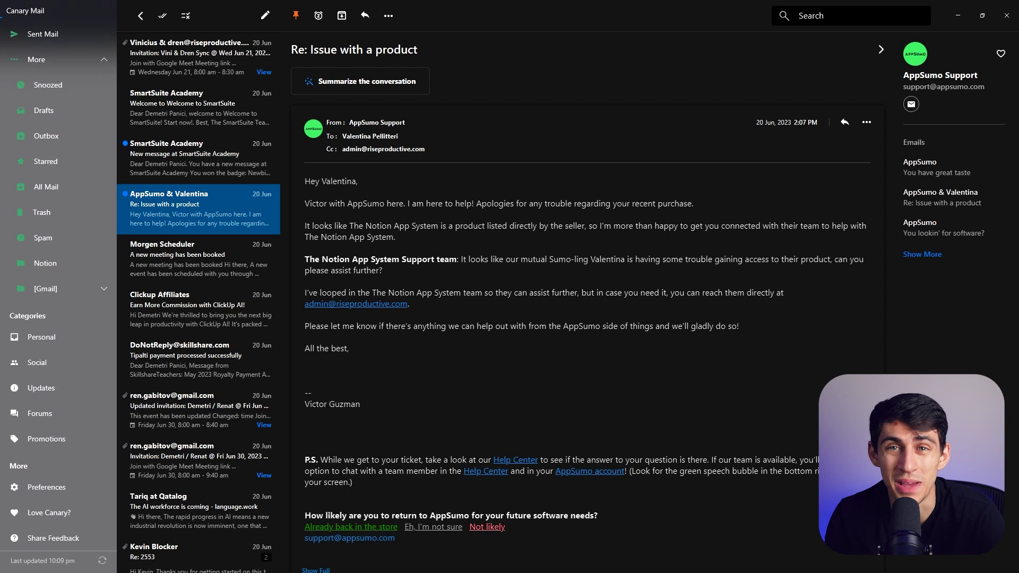
Open the Bulk Cleaner and the read-receipts toolbar views
click(183, 20)
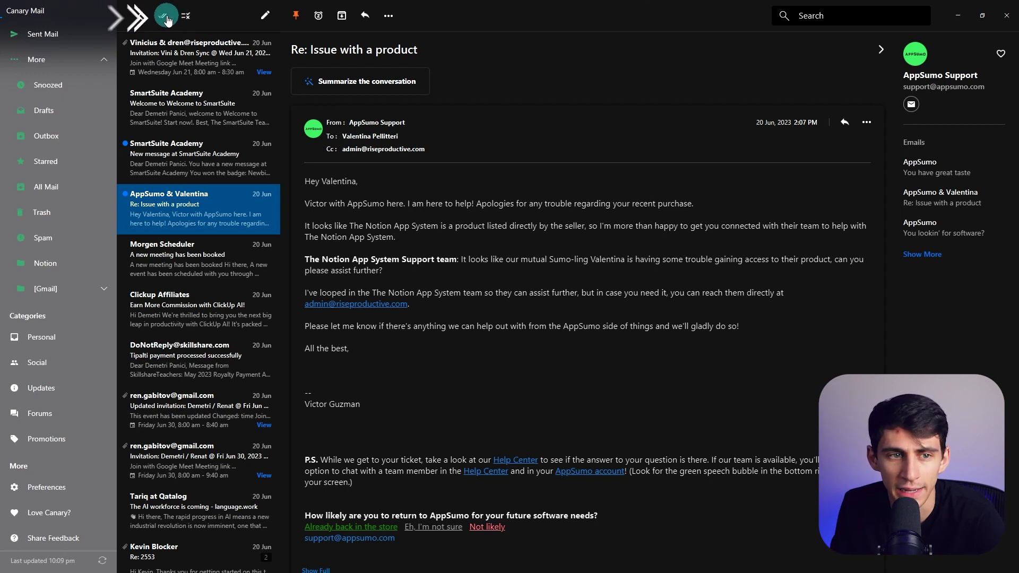
click(163, 20)
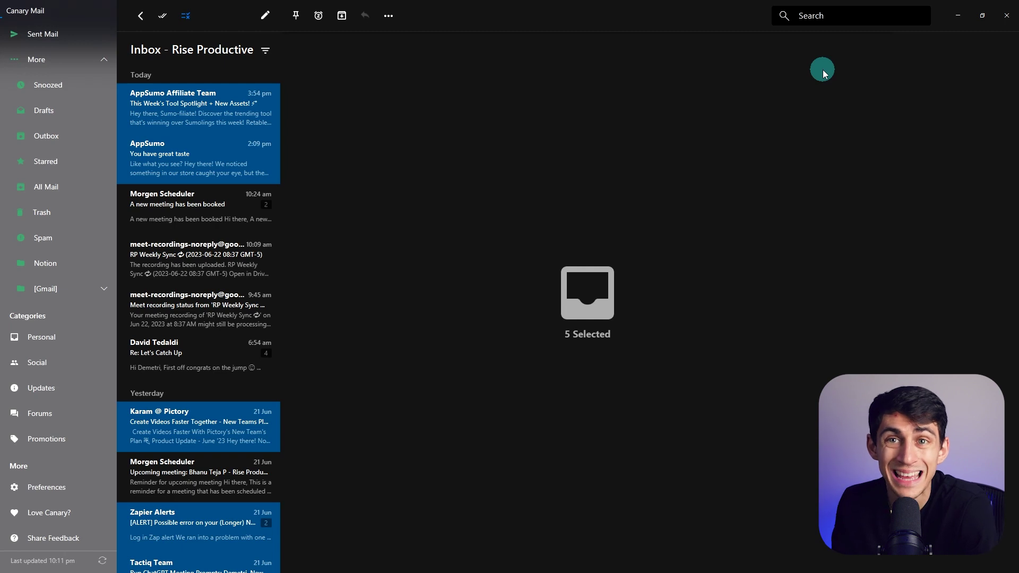
Open Preferences on the Sync page to view cross-device sync settings
click(39, 485)
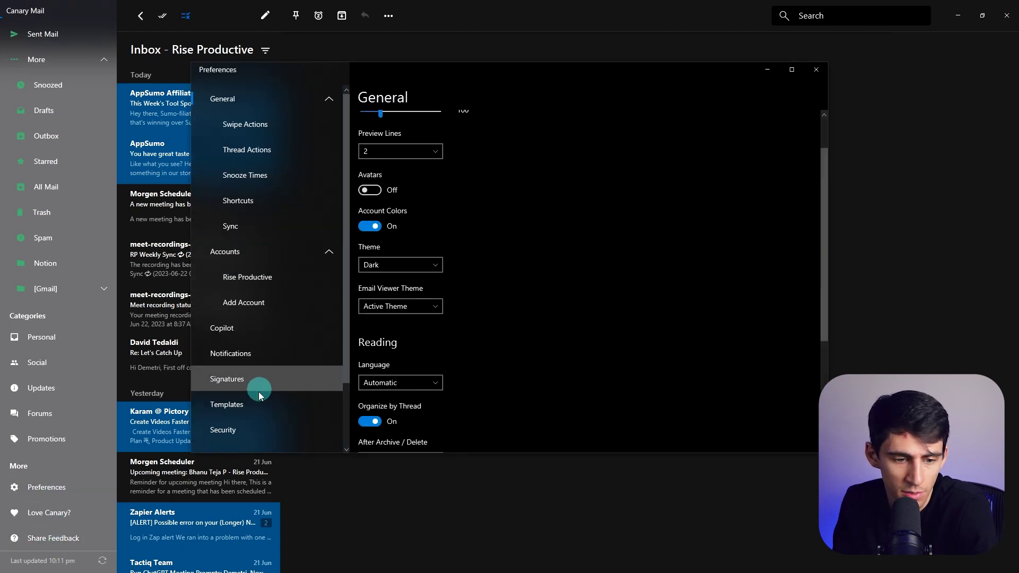
click(276, 226)
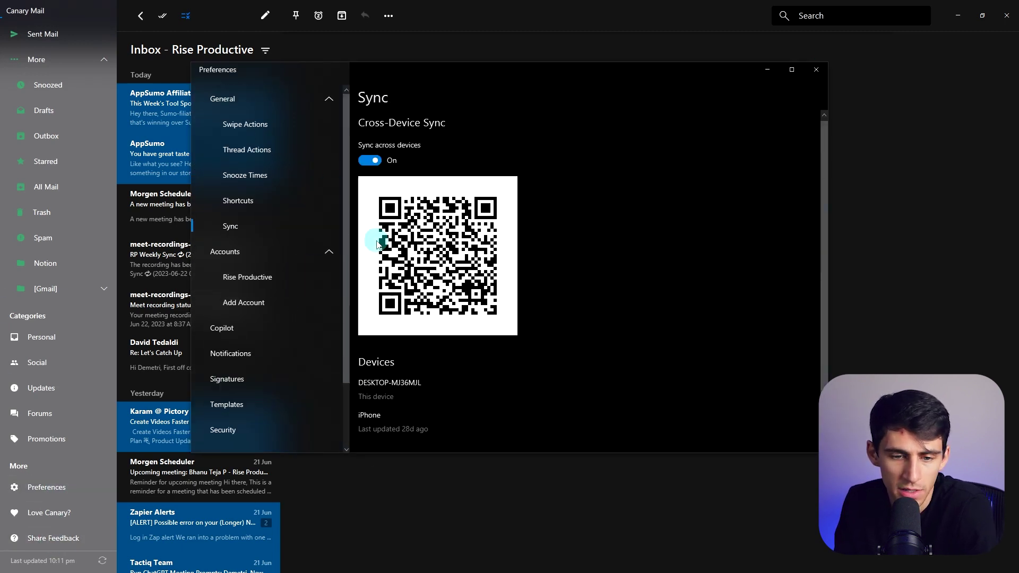